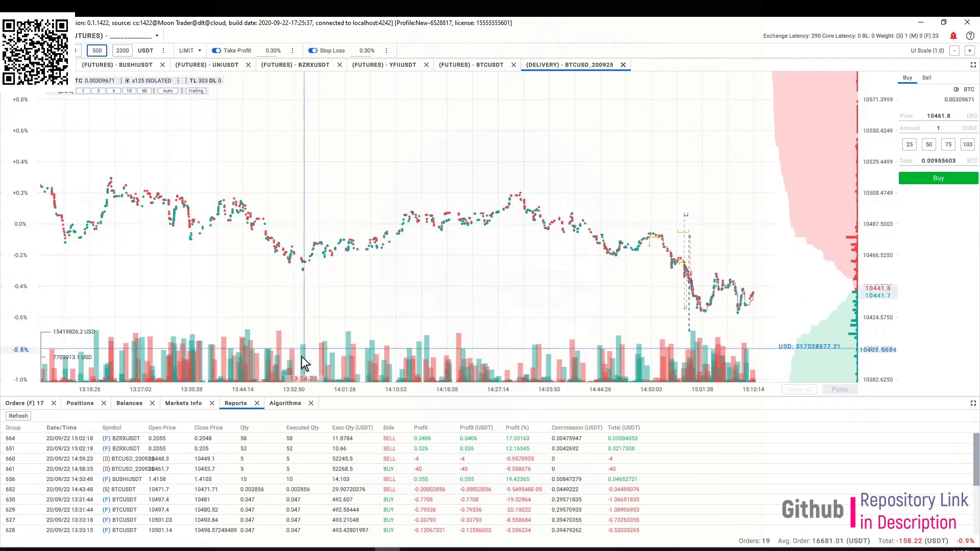
Step: Show the Algorithms list in the bottom panel and begin a new algorithm
left_click(287, 404)
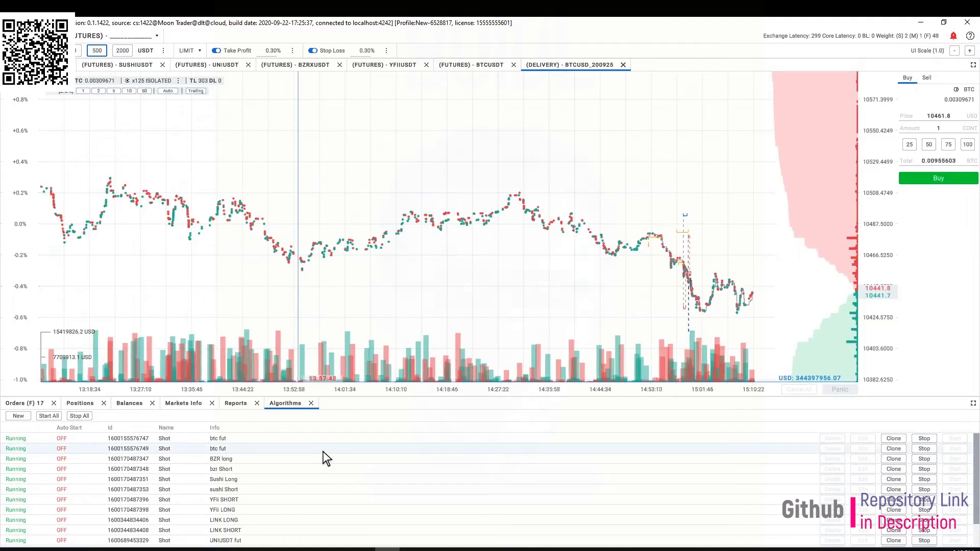
left_click(19, 416)
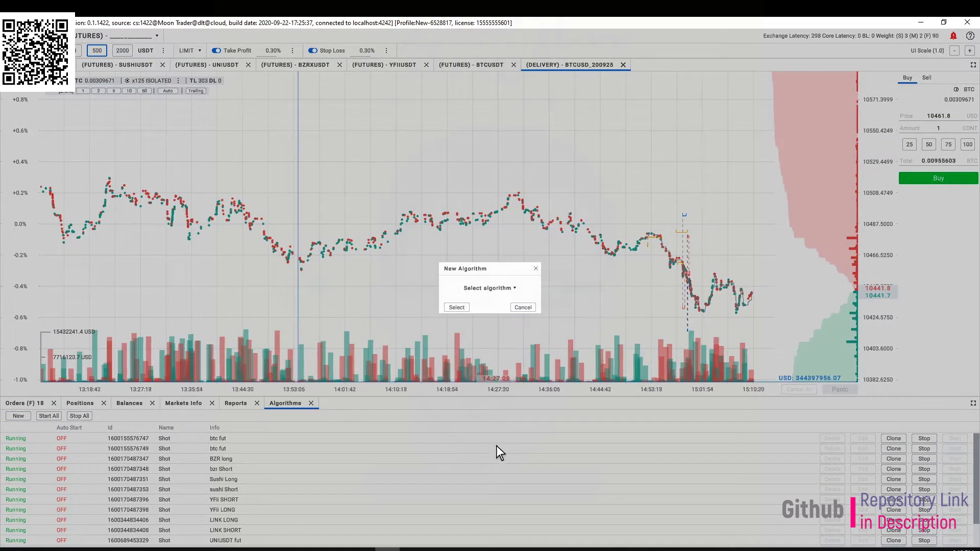
Step: Pick Shots Group as the algorithm type and open its settings
left_click(498, 289)
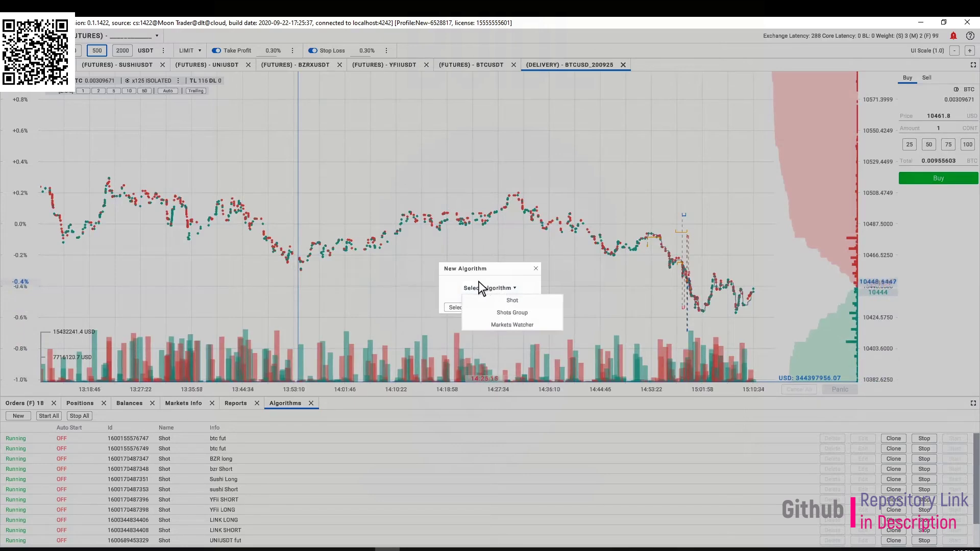
left_click(521, 313)
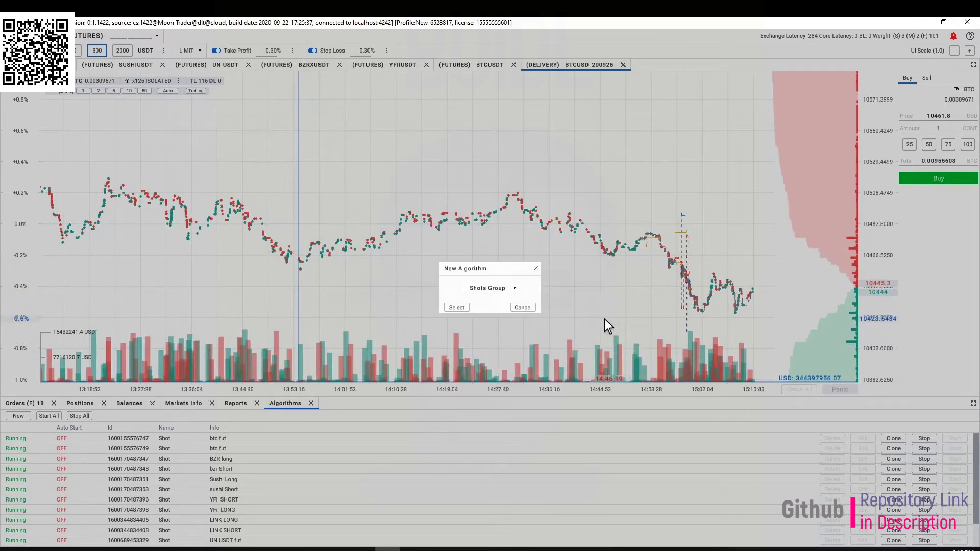
left_click(456, 307)
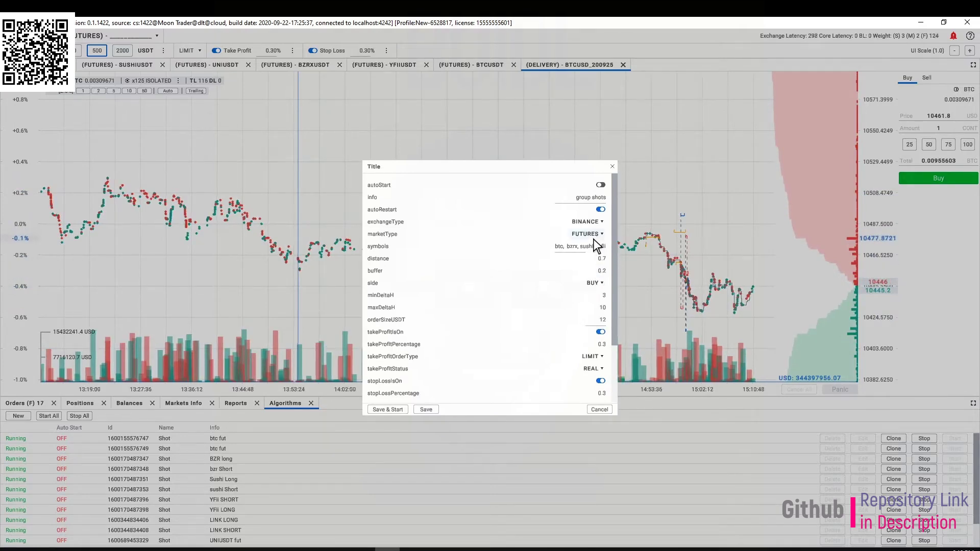
Step: Clear the symbols list, select the info text, then close the settings without saving
left_click_drag(557, 247, 641, 247)
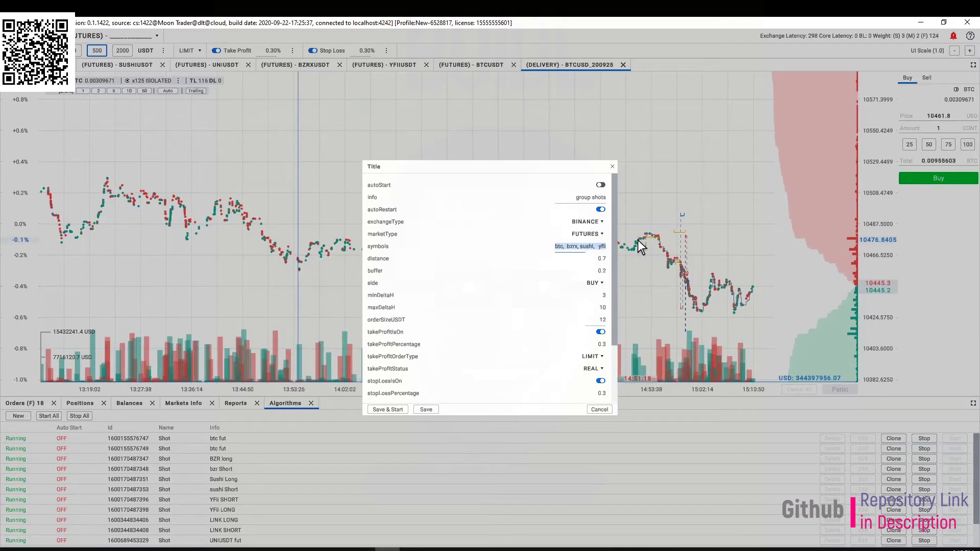
key("BackSpace")
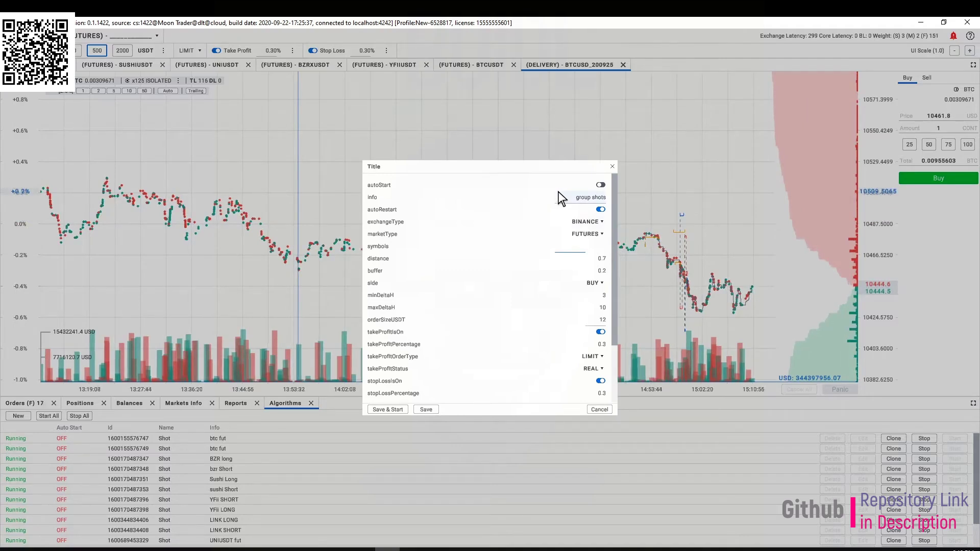
left_click_drag(572, 196, 613, 197)
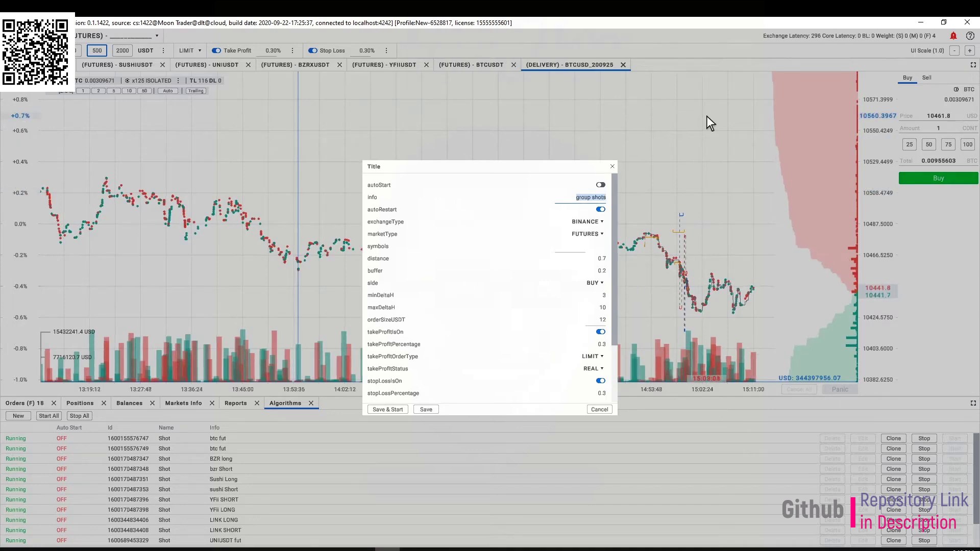
left_click(612, 167)
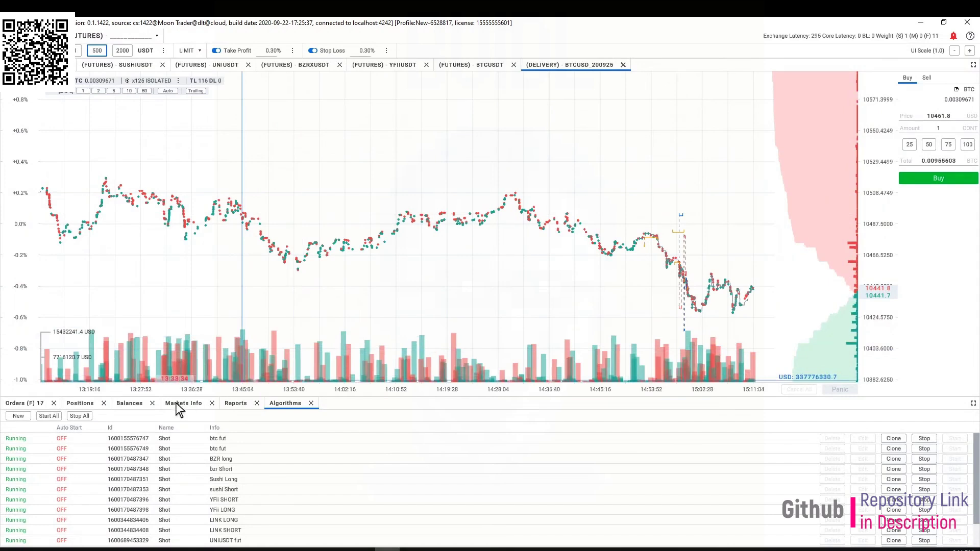
Step: Refresh the Markets Info table and sort it by 1h Delta (%) descending
left_click(184, 404)
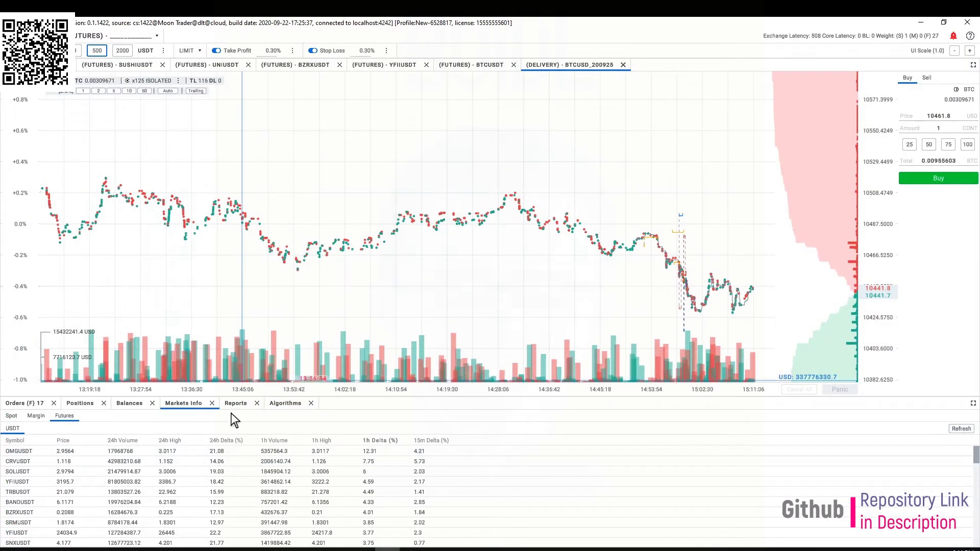
left_click(962, 429)
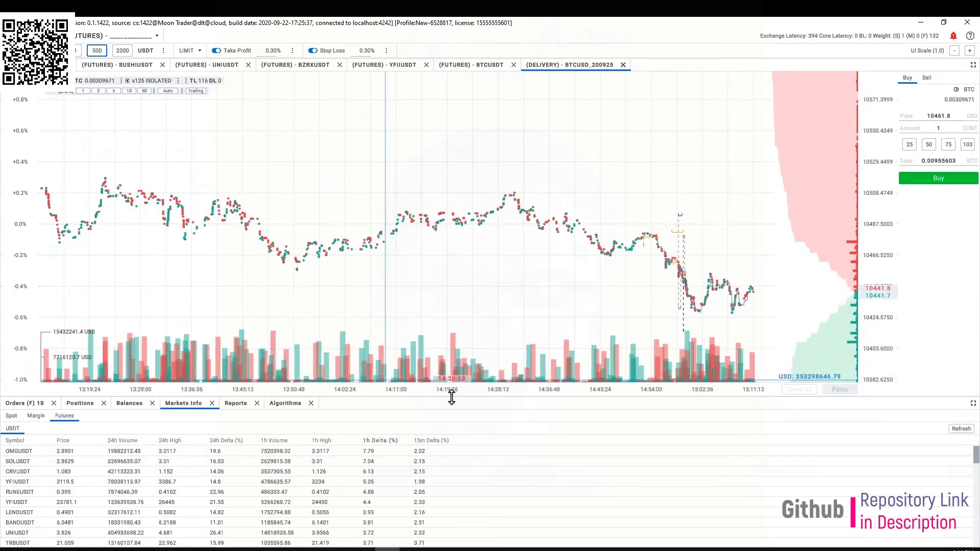
left_click(373, 440)
left_click(376, 440)
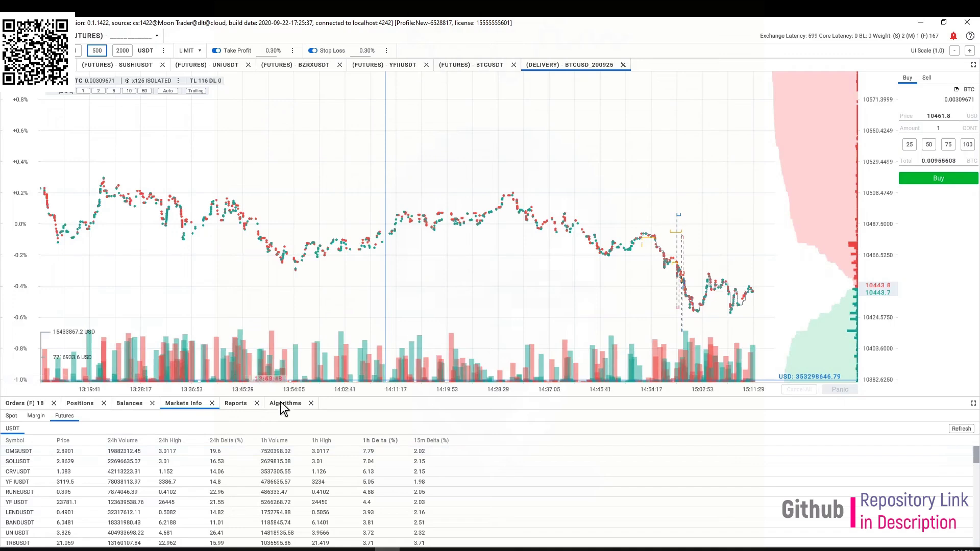
Step: Open OMGUSDT, SOLUSDT and CRVUSDT charts, return to OMGUSDT, and show the Algorithms list
double_click(19, 452)
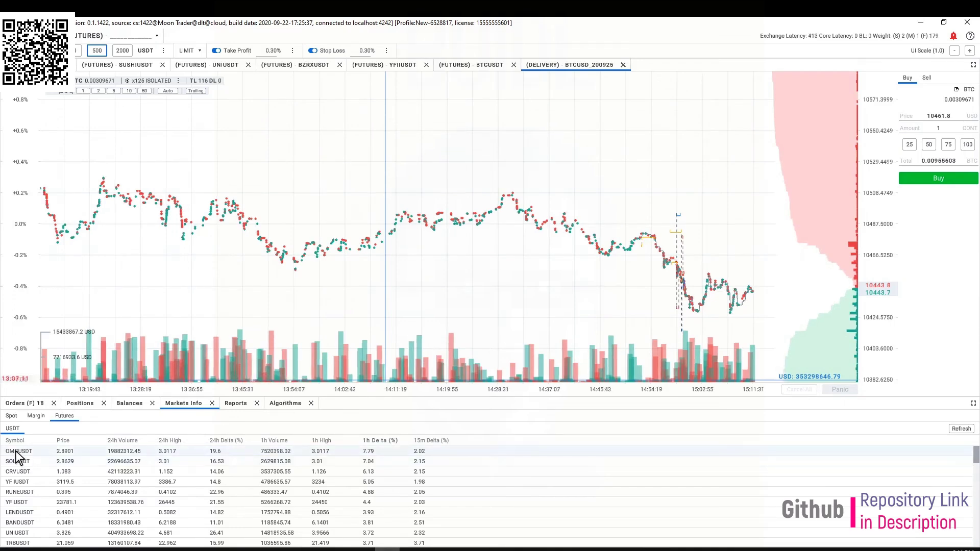
double_click(16, 462)
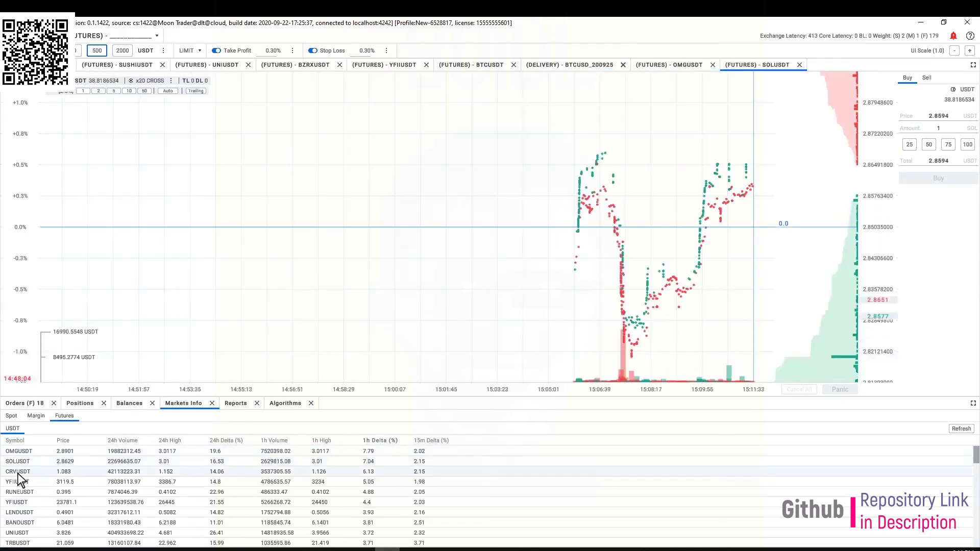
double_click(17, 472)
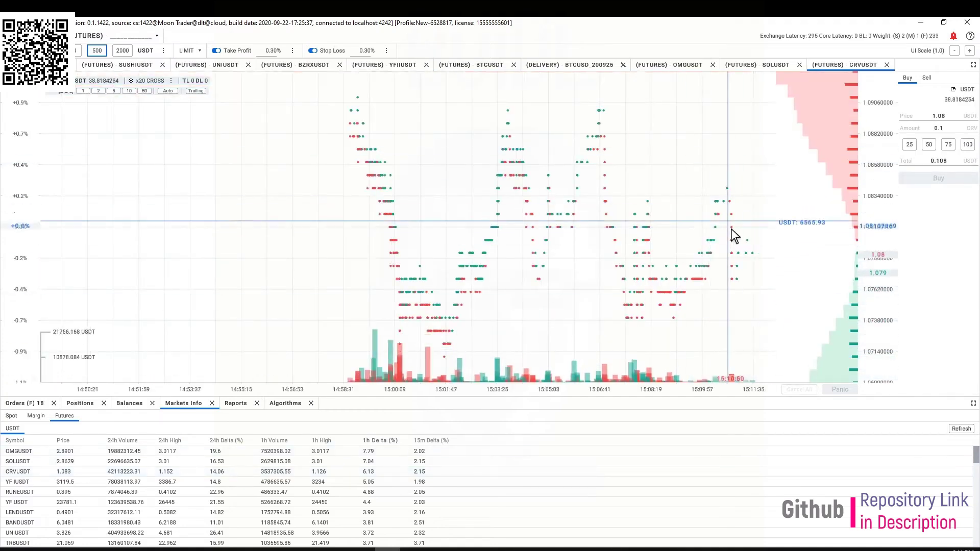
left_click(197, 91)
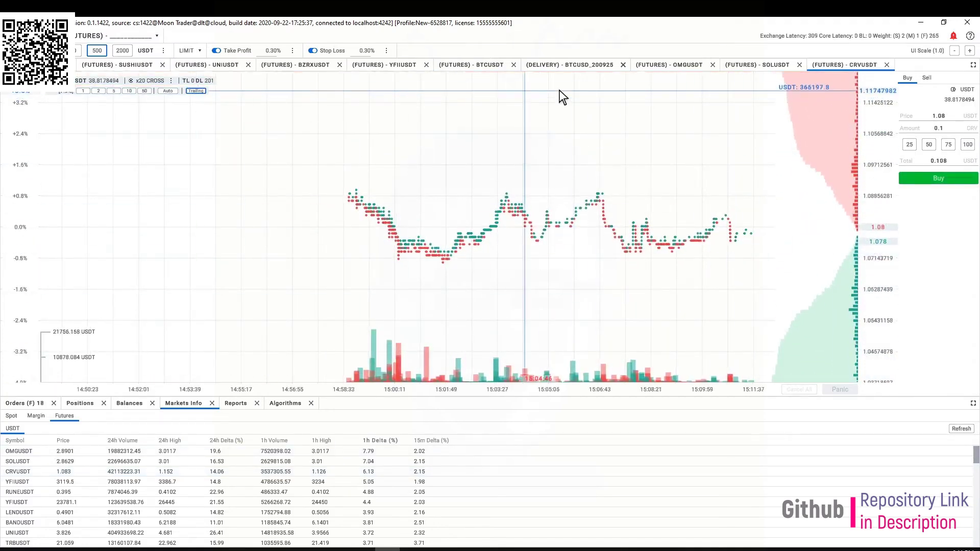
left_click(765, 65)
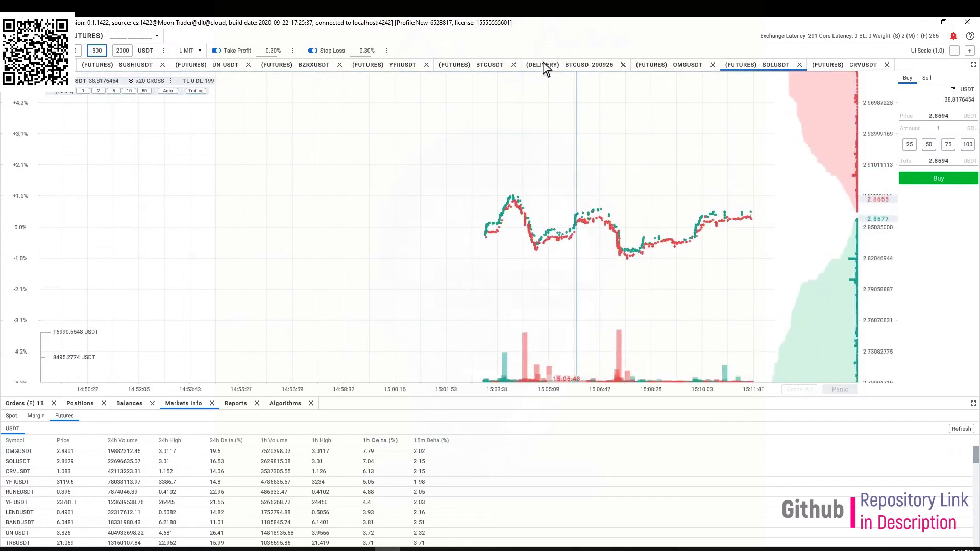
left_click(671, 66)
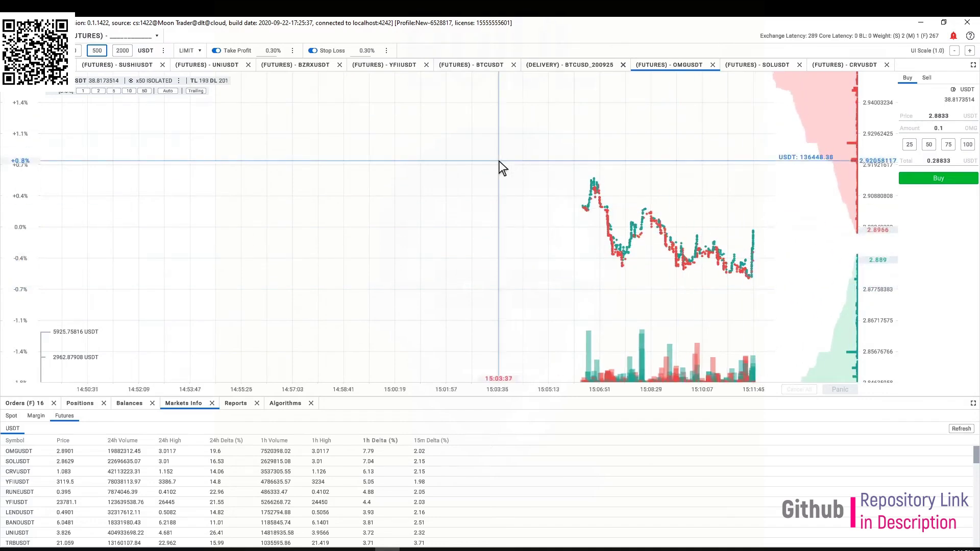
left_click(281, 403)
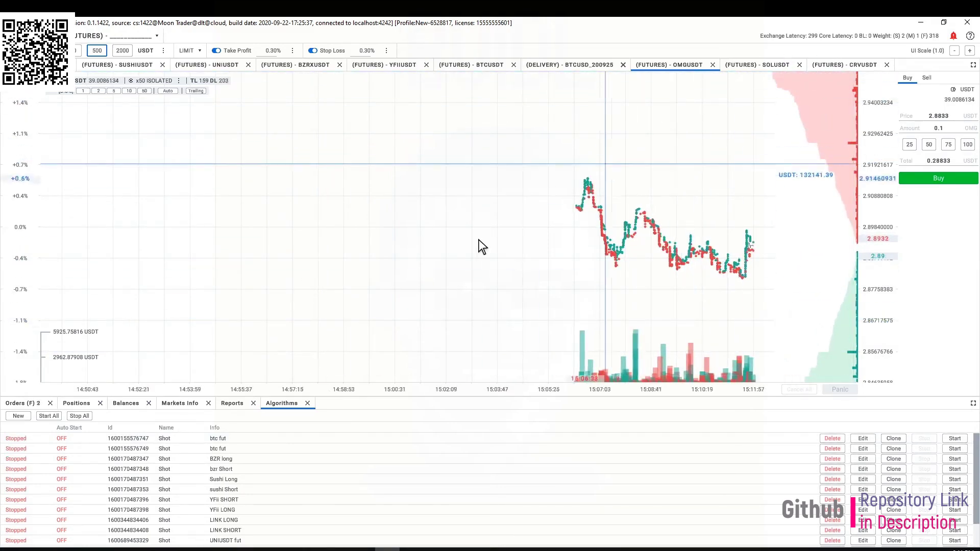
Step: Create a new Shots Group algorithm and select its existing info description
left_click(21, 416)
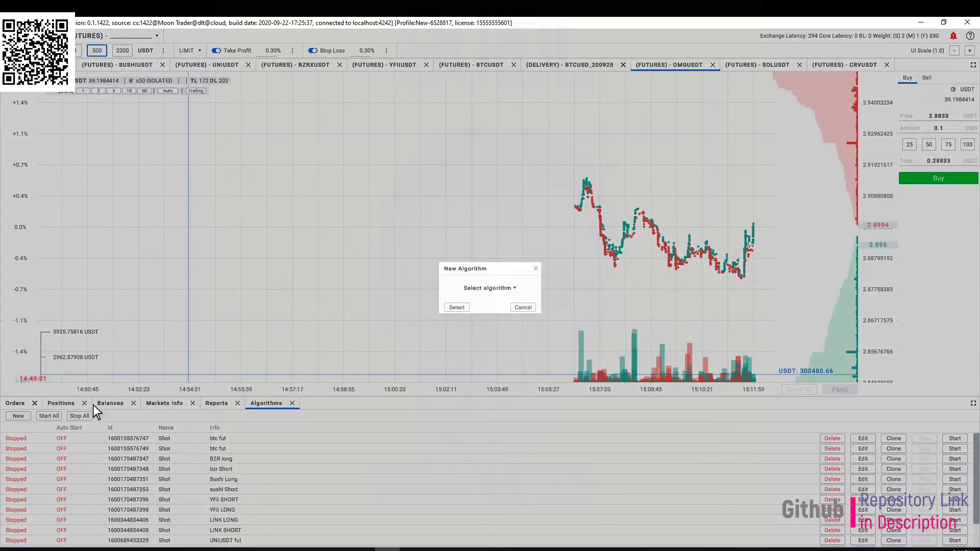
left_click(489, 287)
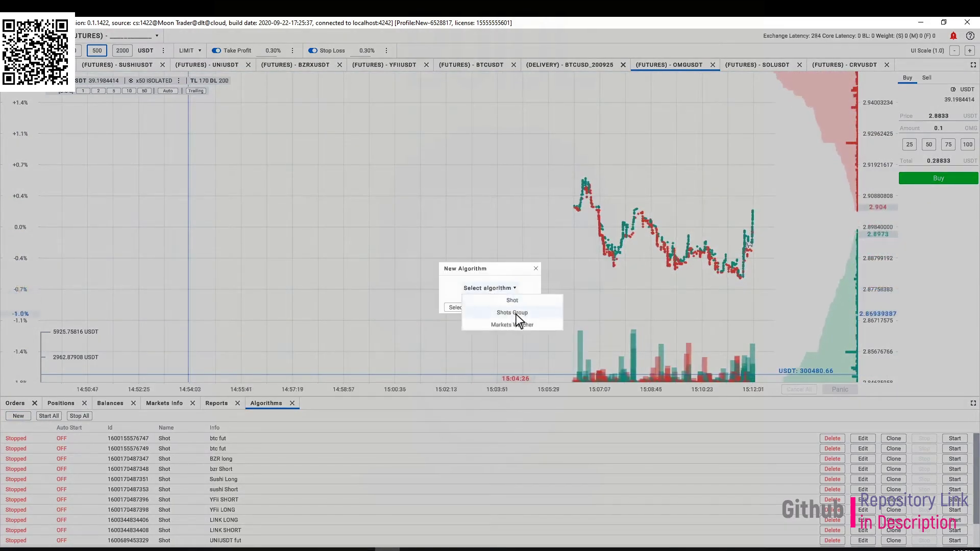
left_click(516, 314)
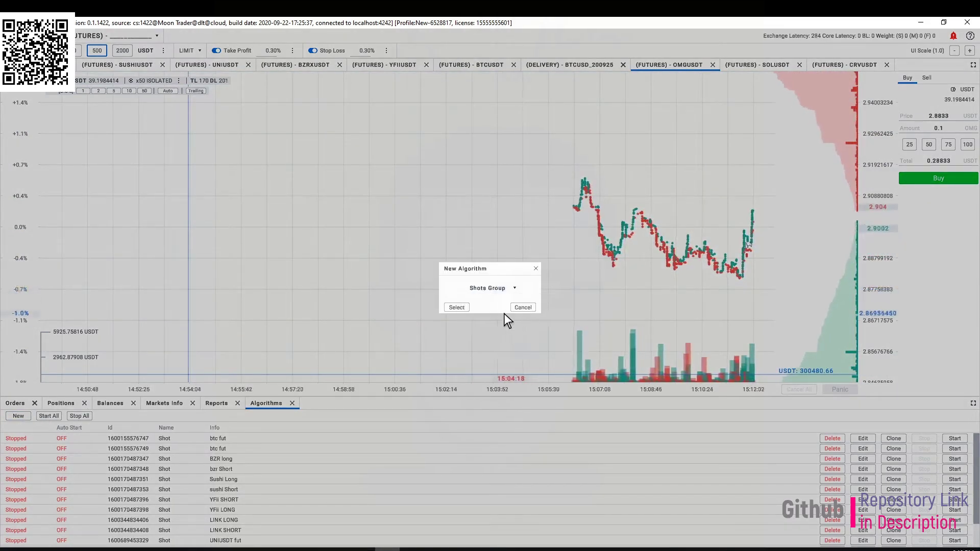
left_click(457, 308)
left_click_drag(593, 200, 637, 196)
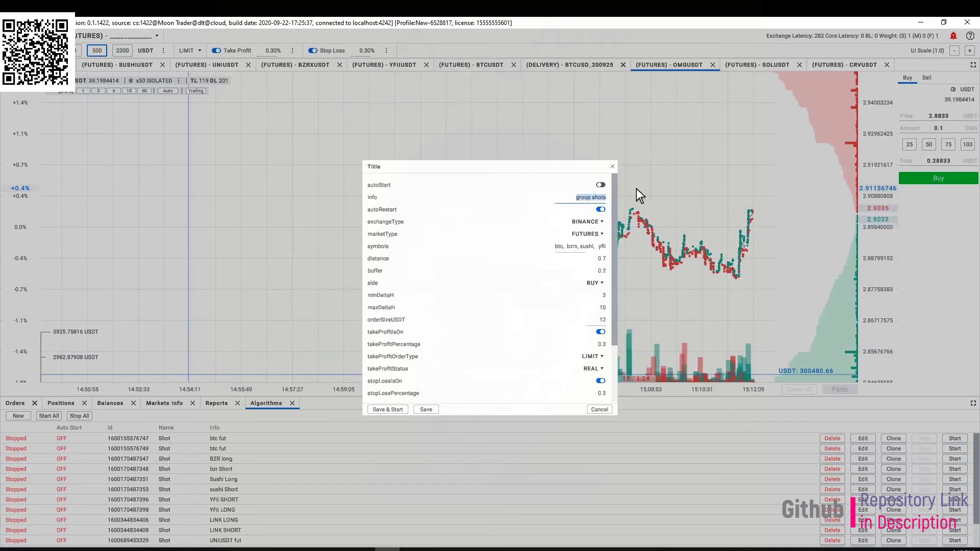
Step: Set the info to 'Long Group fut', keeping BINANCE exchange and FUTURES market type
type("Long Group")
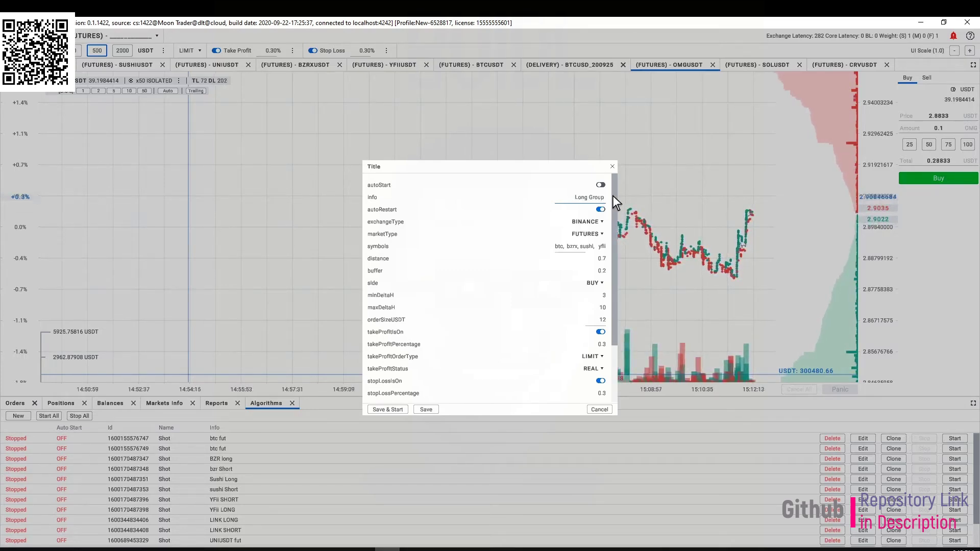
type(" fut")
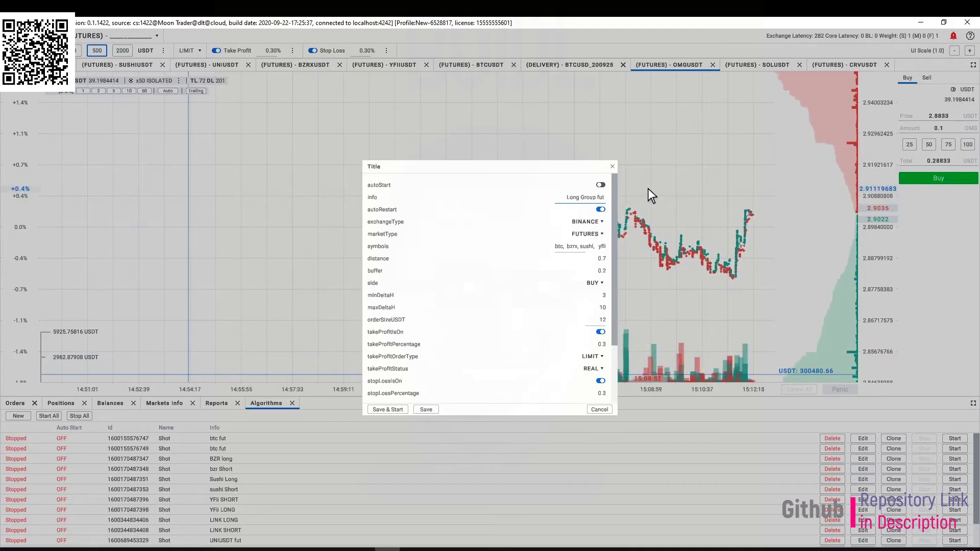
left_click(586, 222)
left_click(593, 233)
left_click(593, 231)
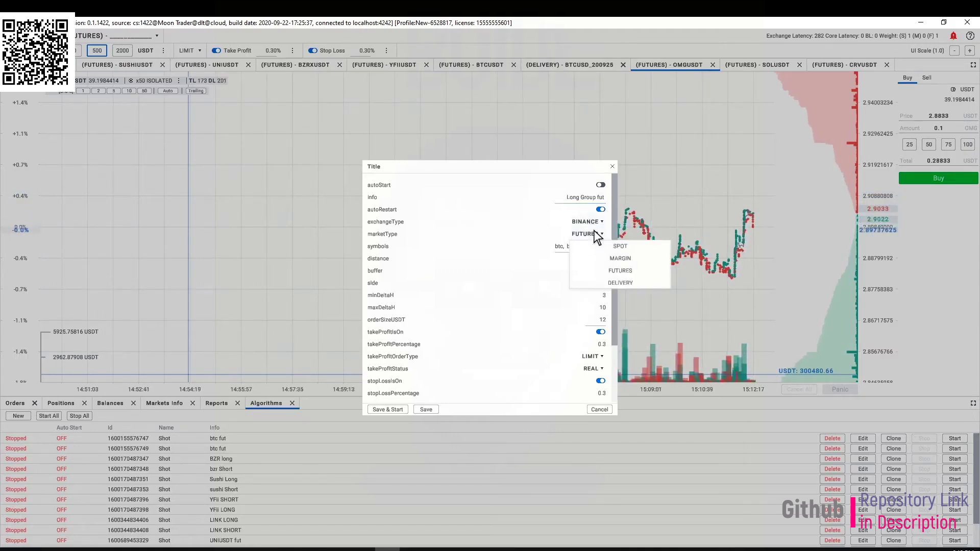
left_click(589, 238)
Step: Replace the symbols list with omgusdt, solusdt, crvusdt
left_click(582, 245)
key("BackSpace")
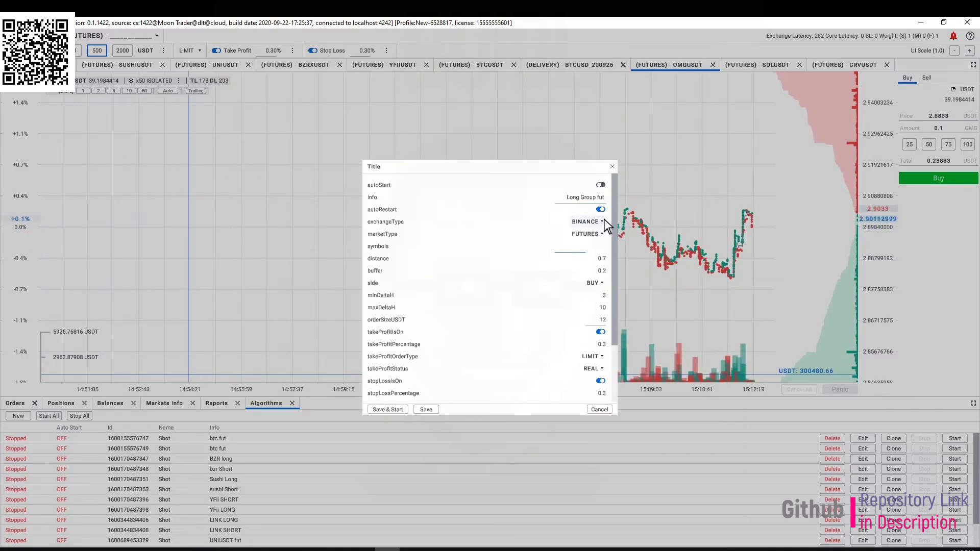
type("omgusdt")
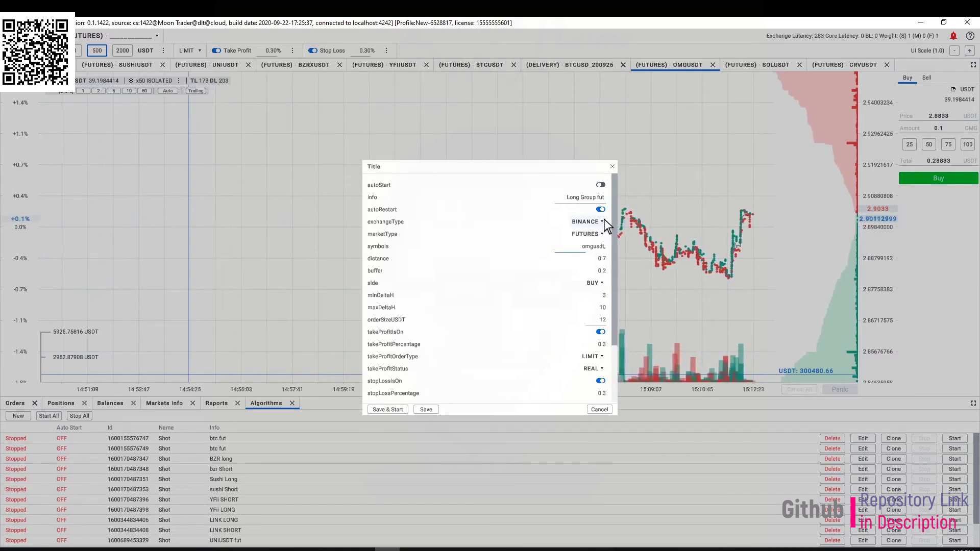
type(",")
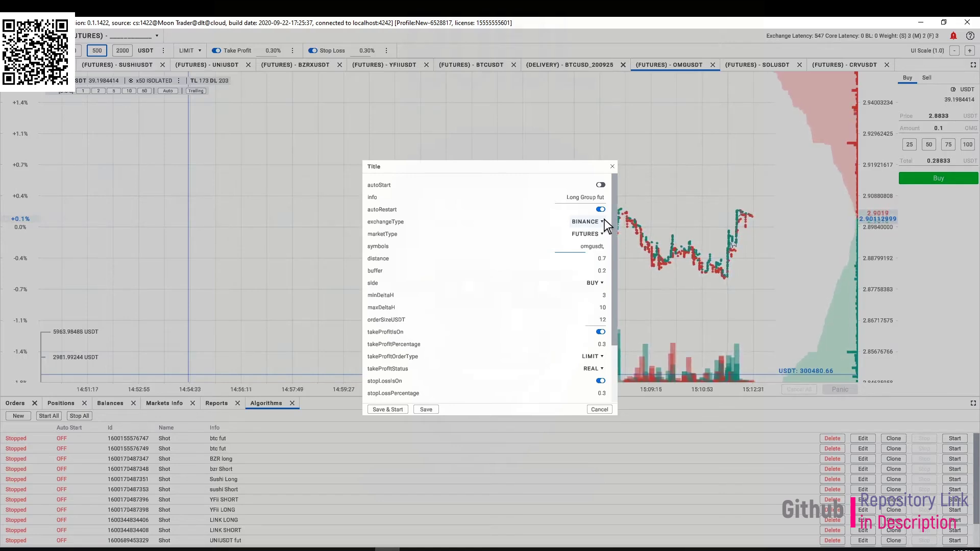
type("so")
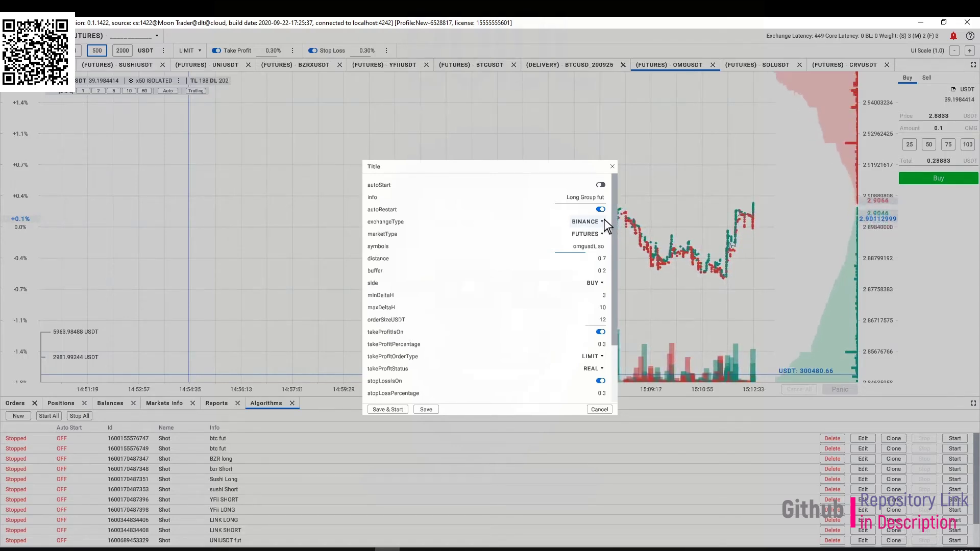
type("lusdt,")
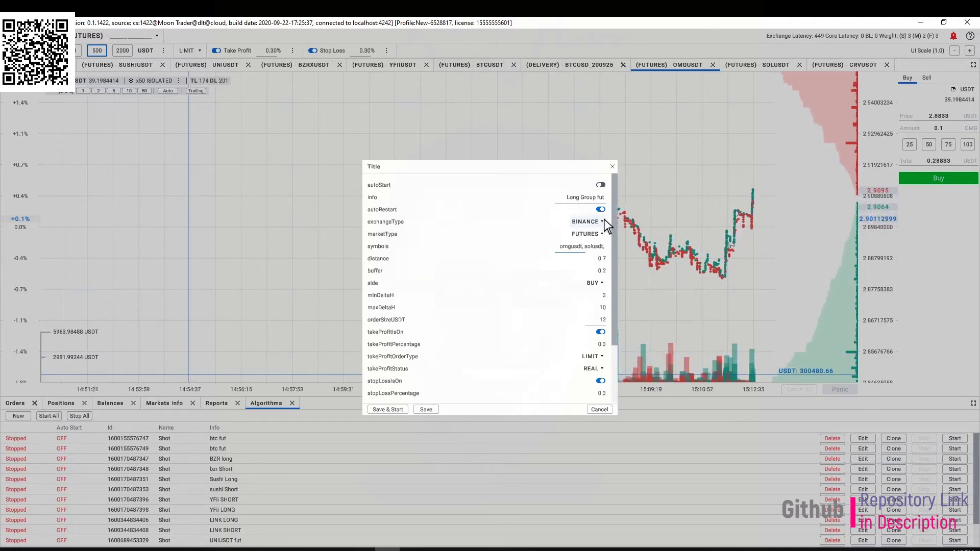
type(" crvusdt")
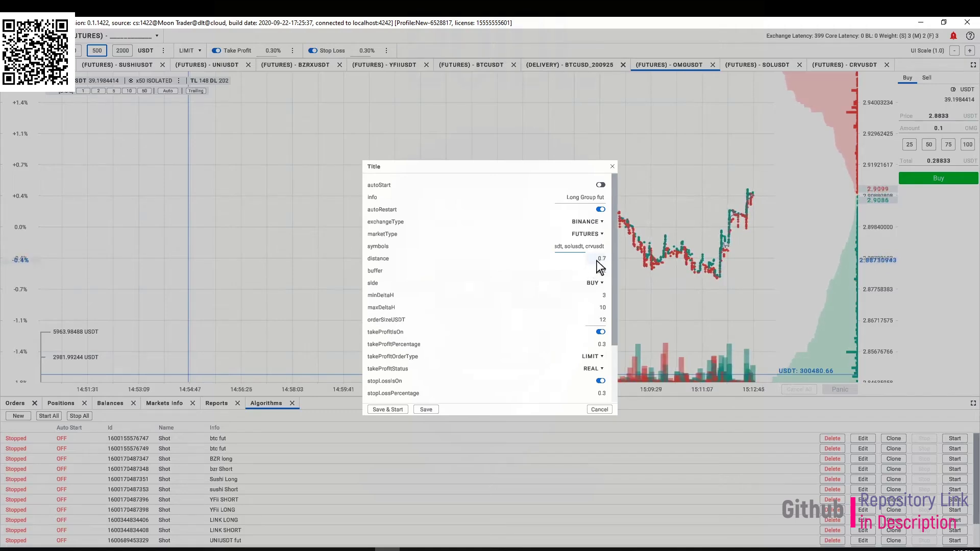
Step: Change the distance value from 0.7 to 5
double_click(603, 259)
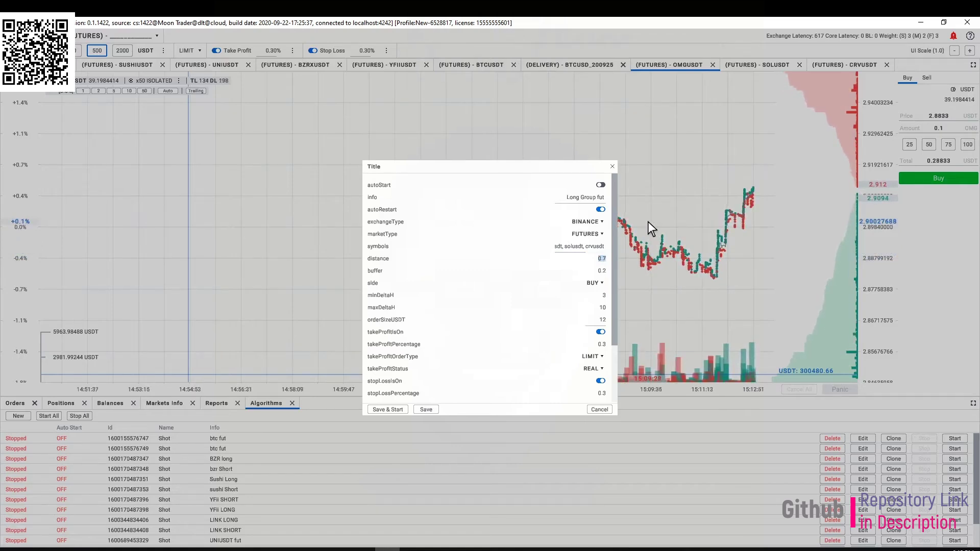
type("5")
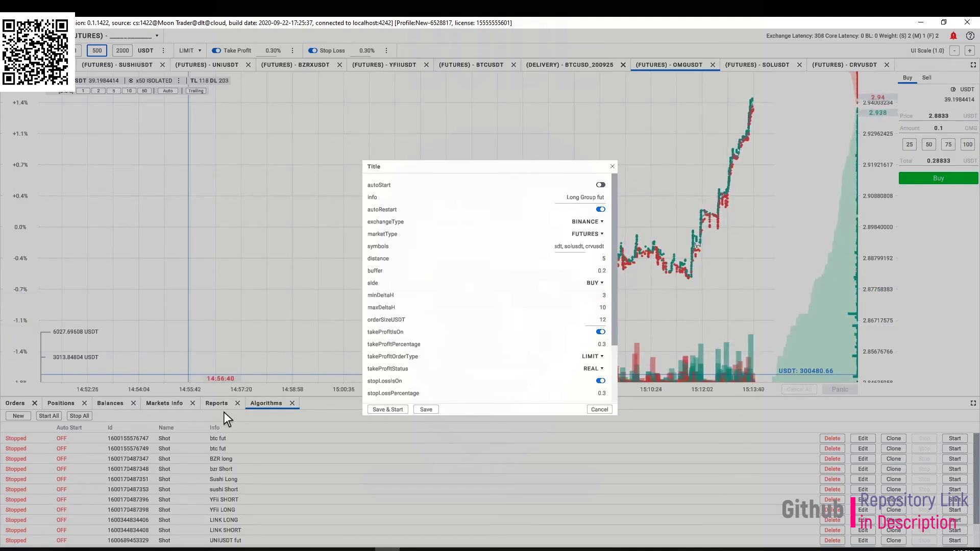
left_click(598, 308)
Step: Replace the maxDeltaH value with 10
key("BackSpace")
key("BackSpace")
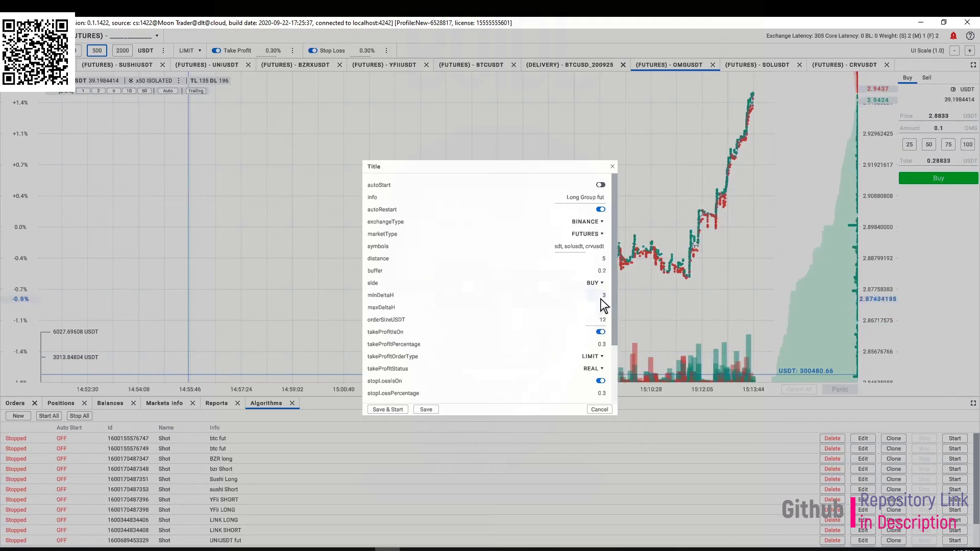
type("10")
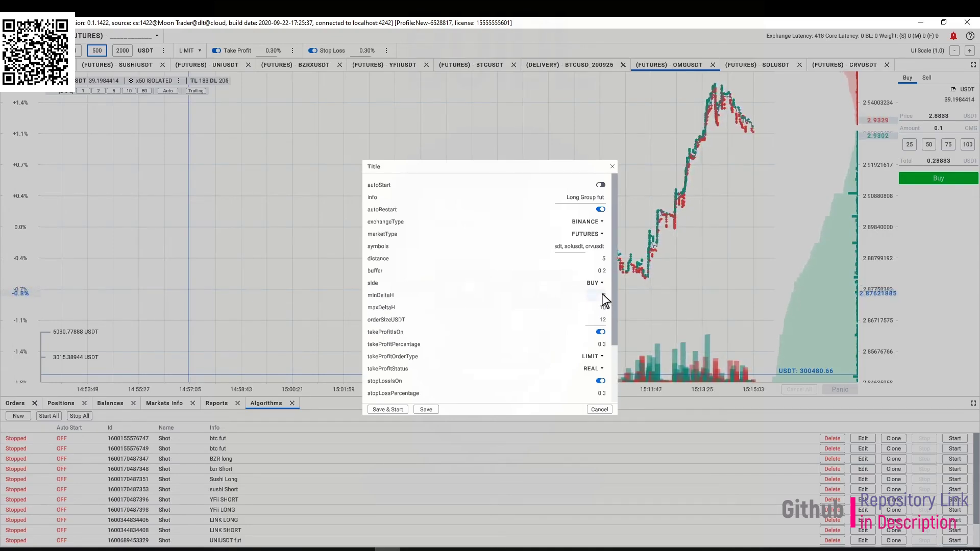
double_click(602, 298)
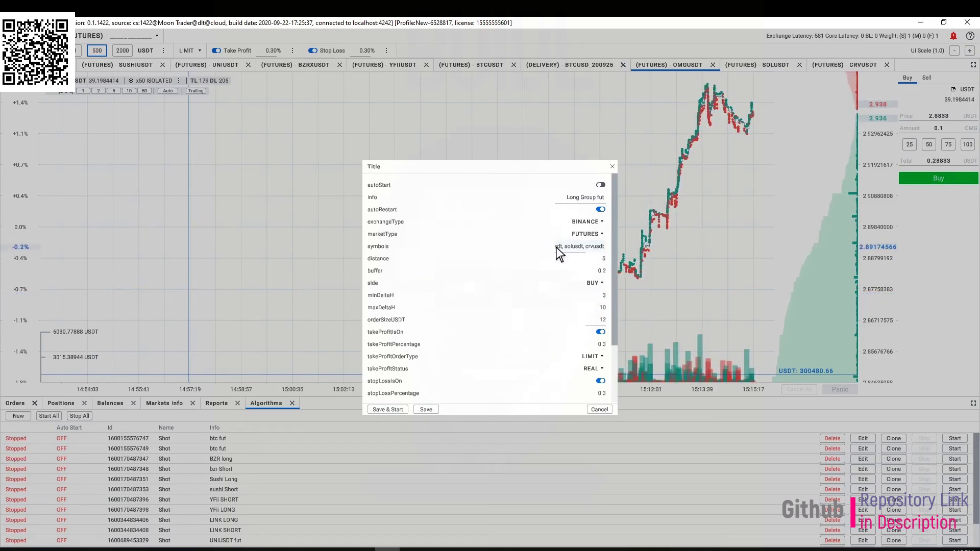
Step: Restore the distance to 0.7 and review the take-profit and stop-loss settings at 0.3
scroll(558, 284, "down", 1)
scroll(556, 283, "down", 2)
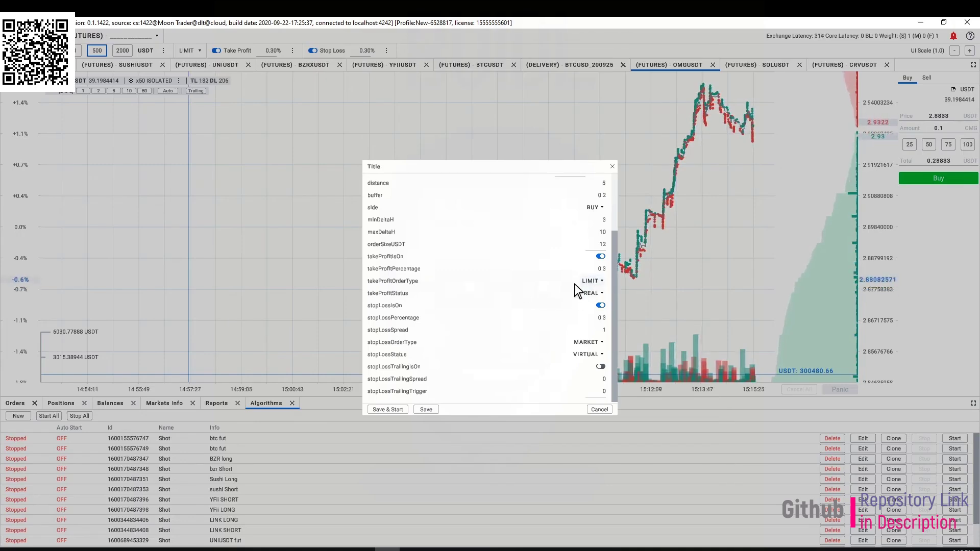
scroll(575, 264, "up", 1)
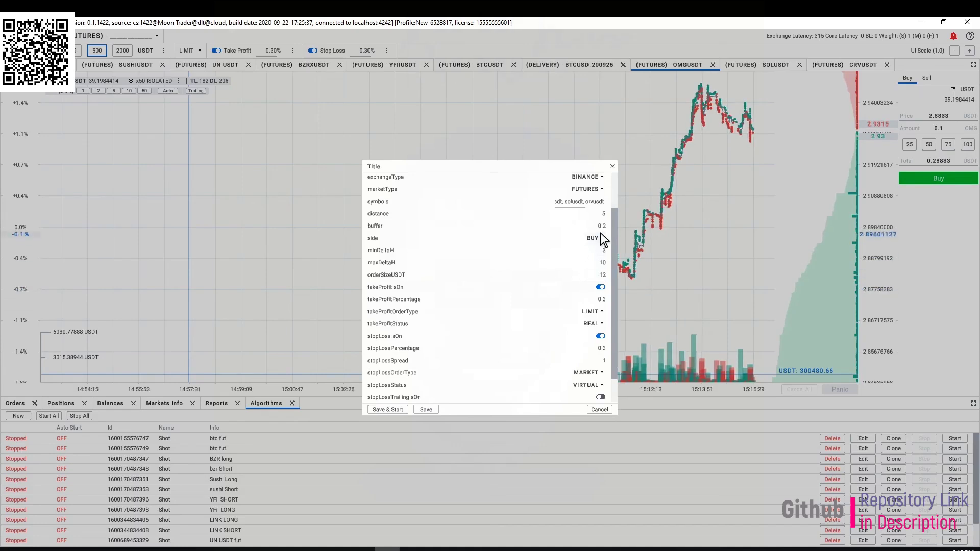
left_click(603, 214)
type("0.7")
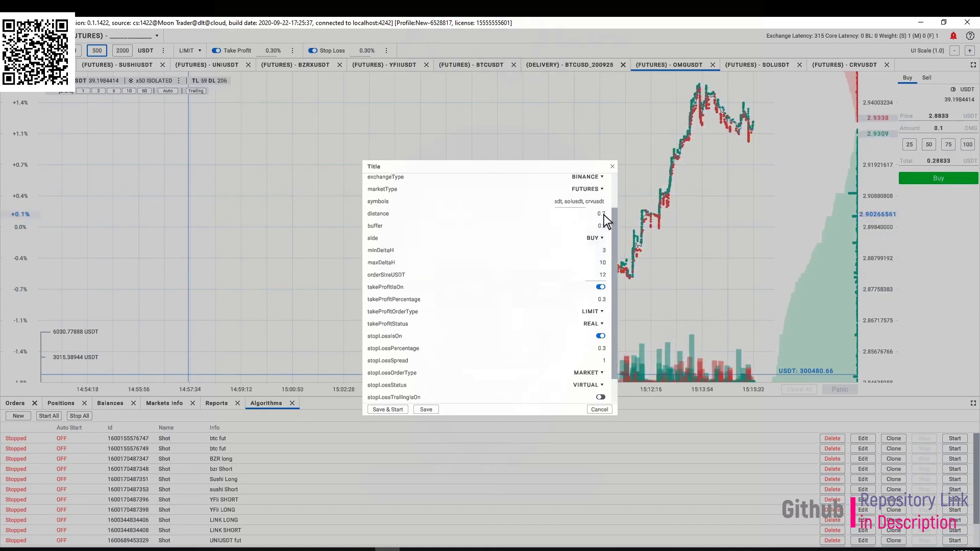
scroll(604, 215, "down", 1)
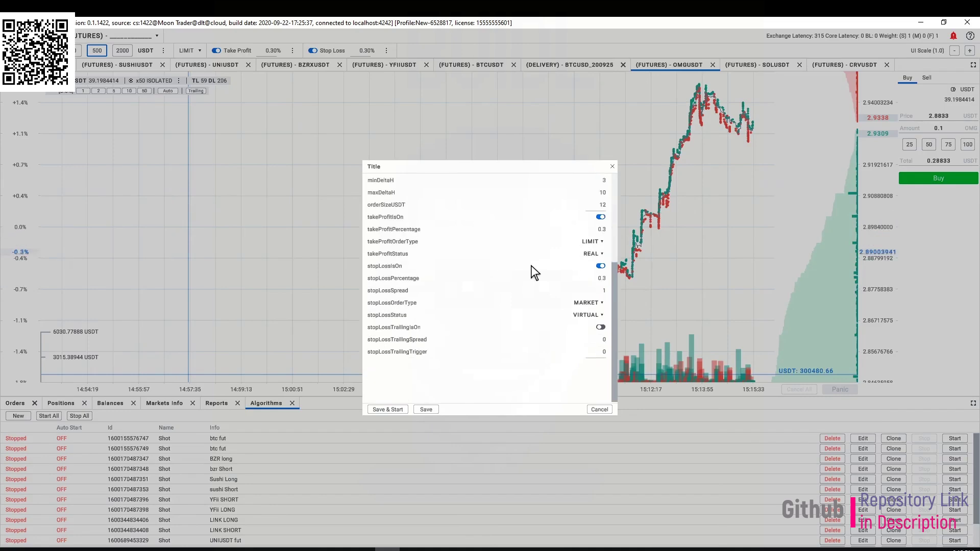
Step: Save & Start 'Long Group fut', check orders on SOLUSDT, CRVUSDT and OMGUSDT, then duplicate its settings
left_click(392, 409)
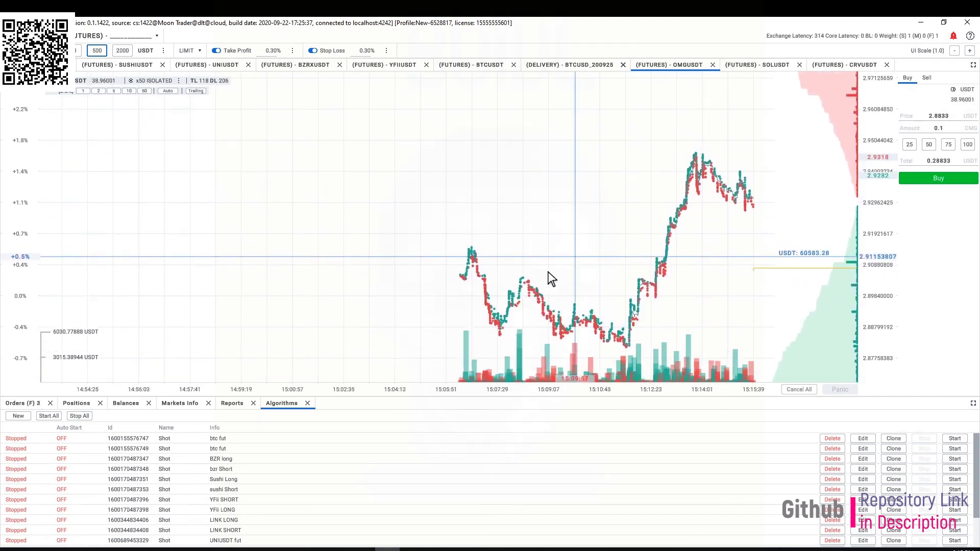
left_click(750, 66)
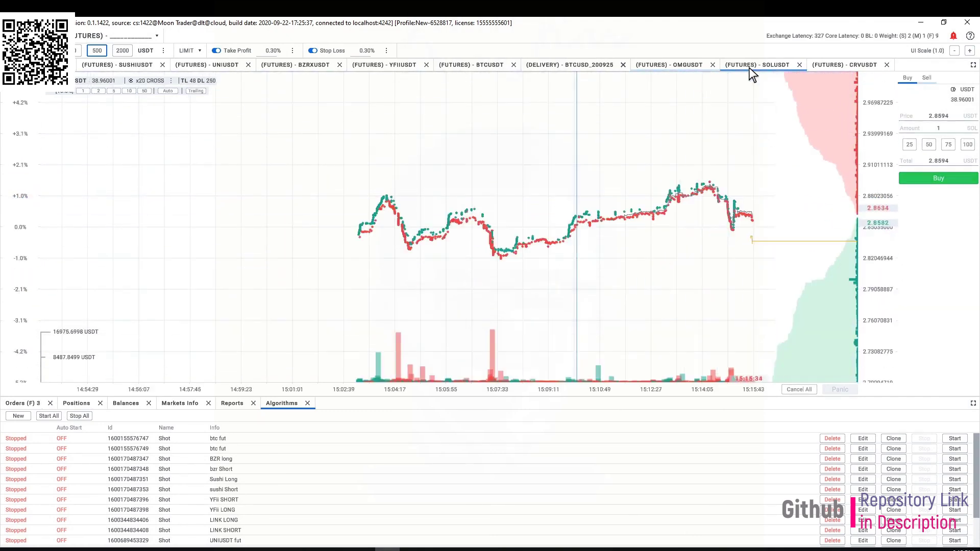
left_click(837, 64)
left_click(678, 64)
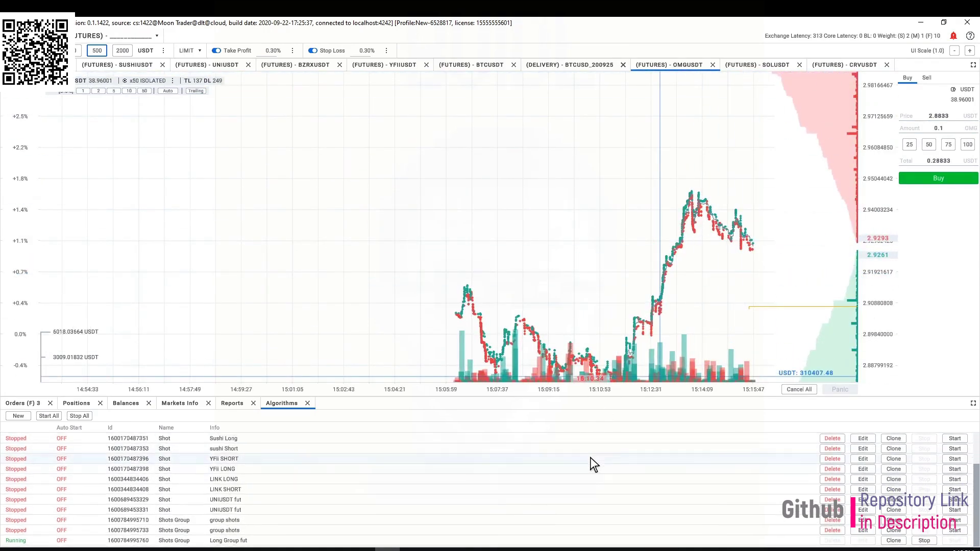
scroll(590, 457, "down", 3)
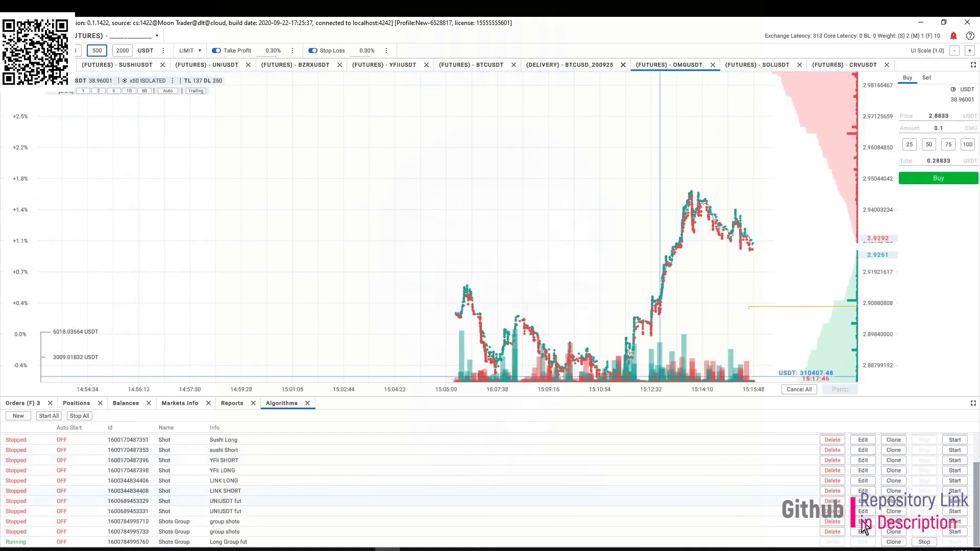
left_click(895, 543)
Step: Rename the cloned algorithm to 'Short Group fut', set its side to SELL, and save and start it
double_click(577, 197)
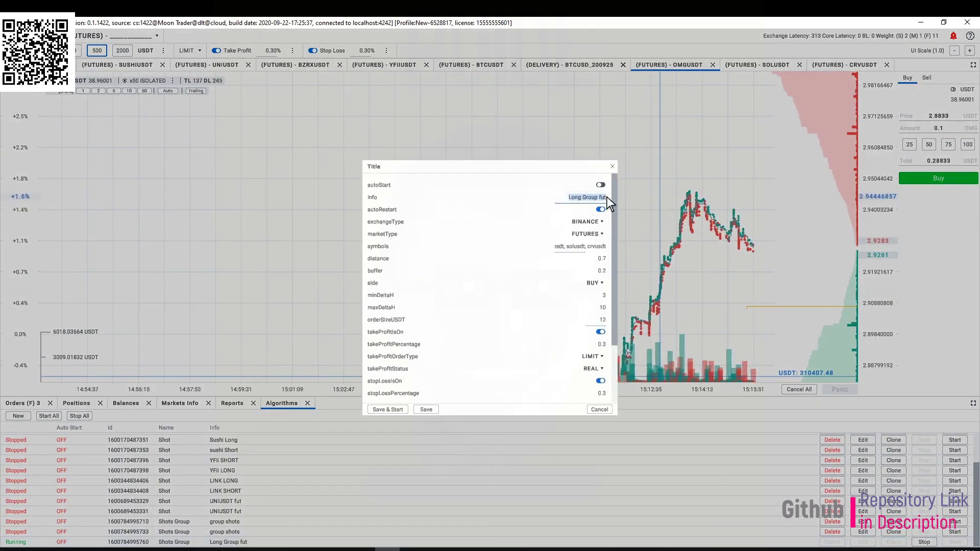
type("Short")
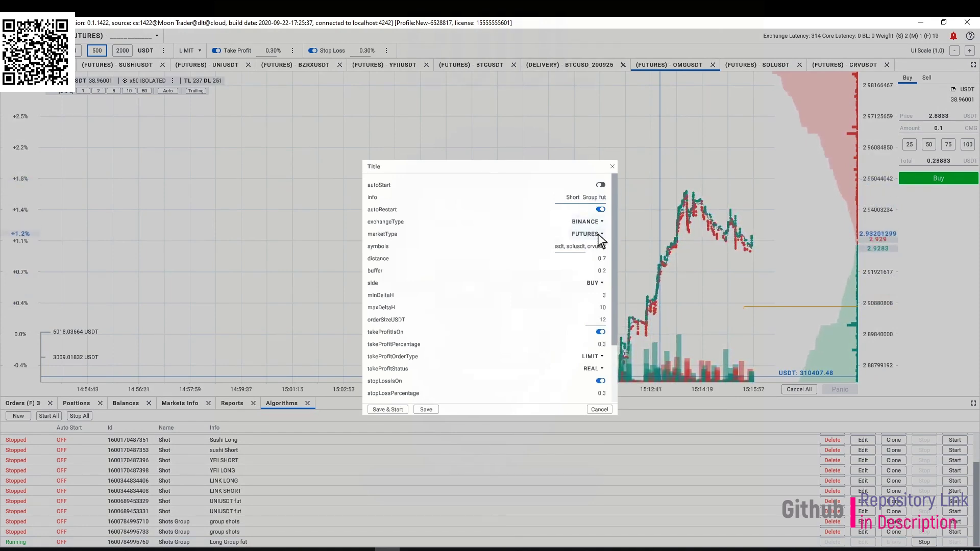
left_click(600, 284)
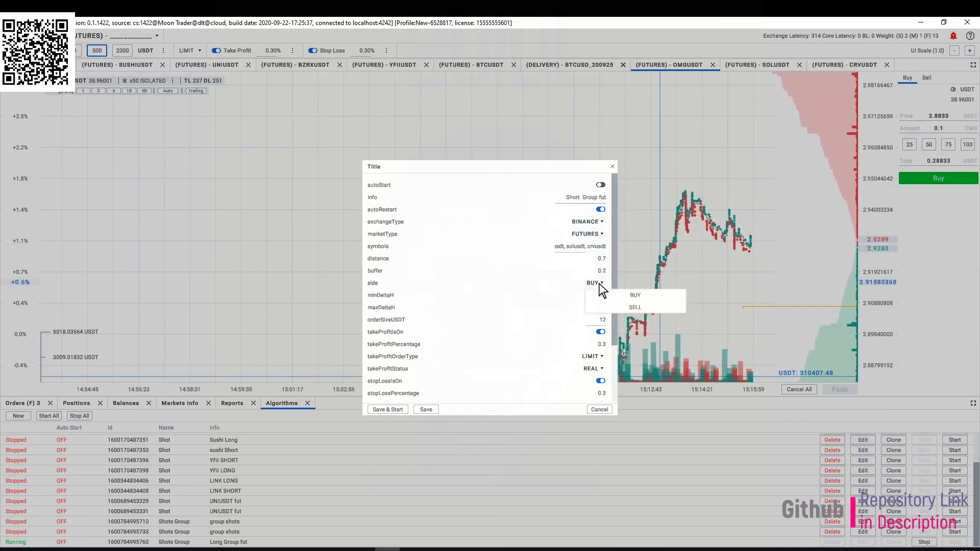
left_click(639, 307)
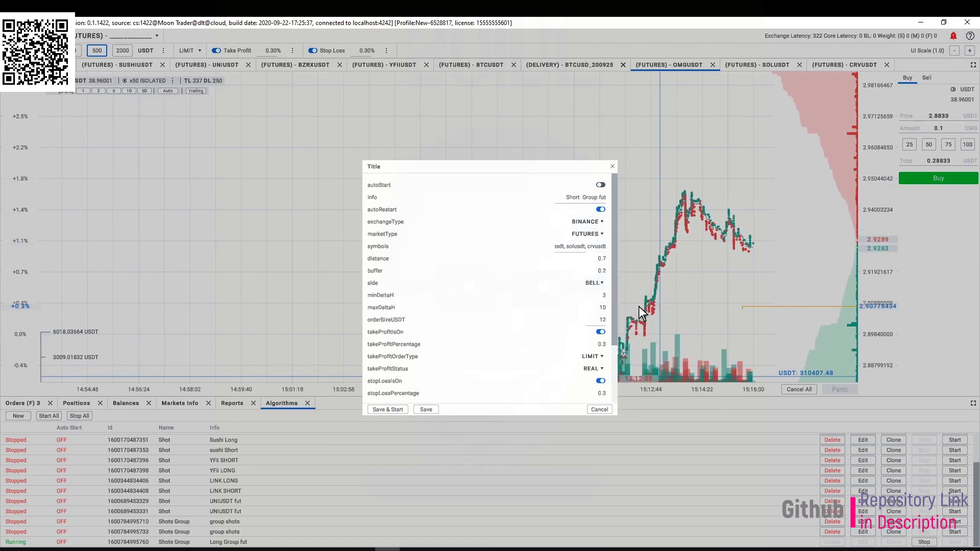
left_click(394, 409)
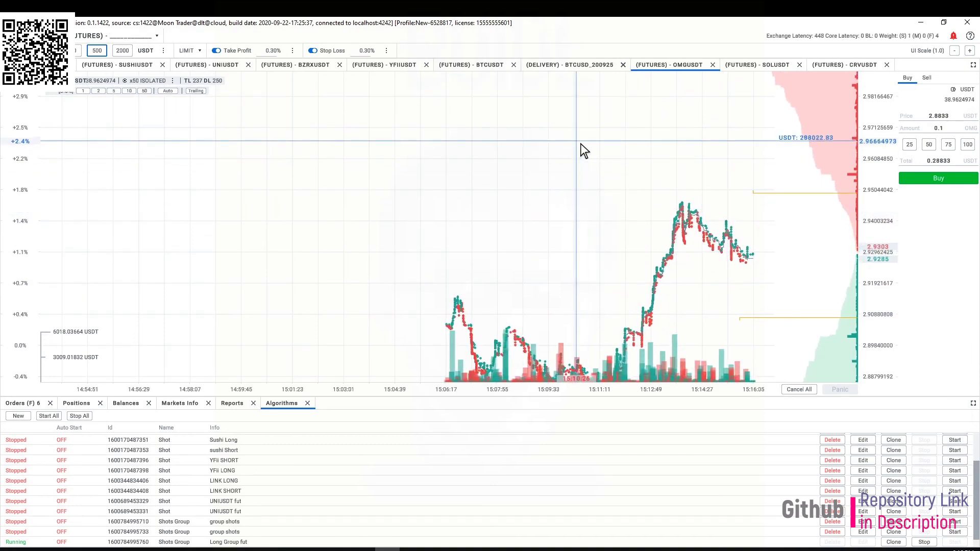
Step: Review the new orders on the SOLUSDT, OMGUSDT and CRVUSDT charts, then bring up the Moon Trader Launcher
left_click(766, 65)
left_click(846, 64)
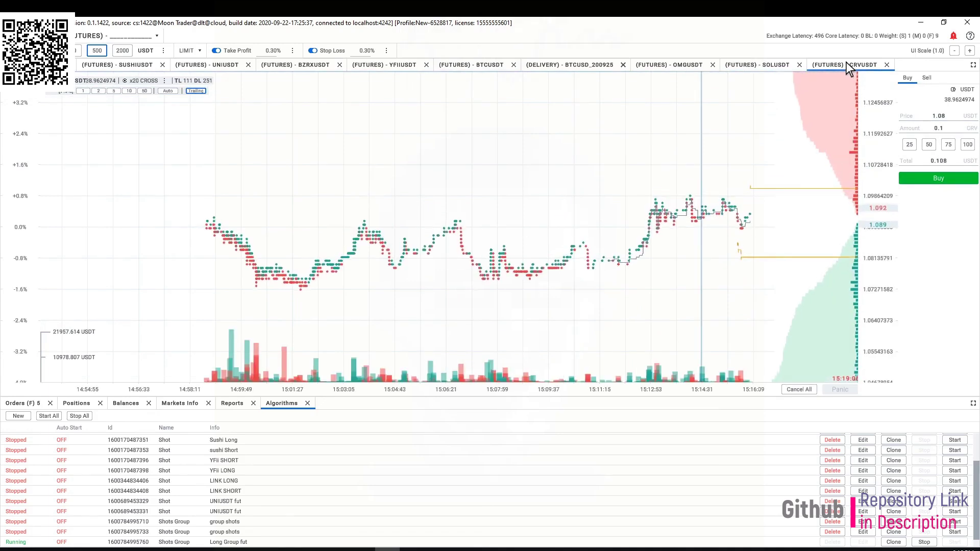
left_click(671, 66)
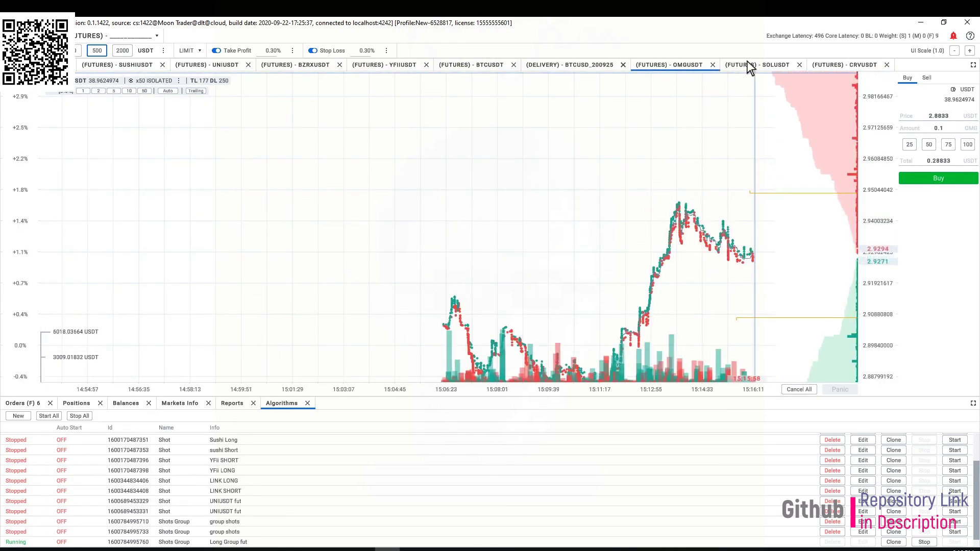
left_click(752, 64)
left_click(820, 64)
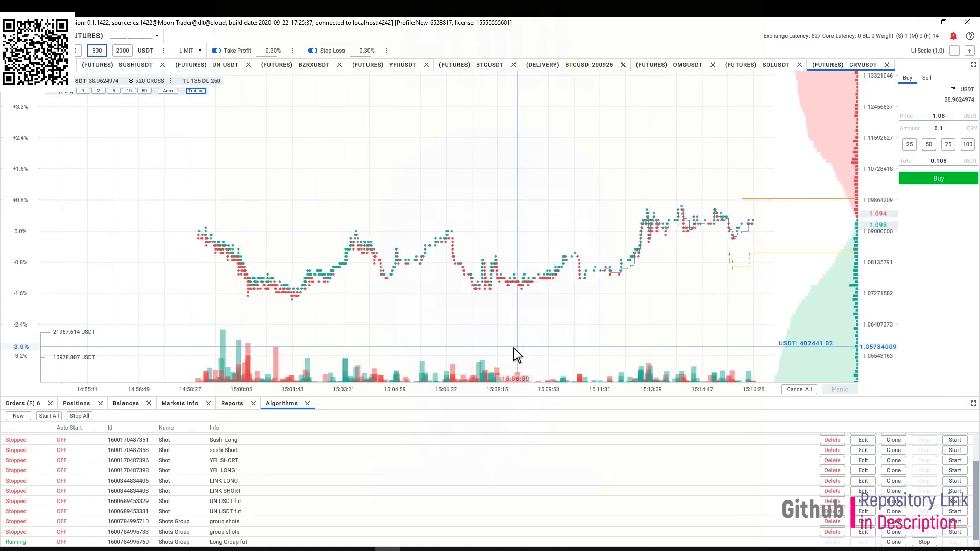
left_click(338, 549)
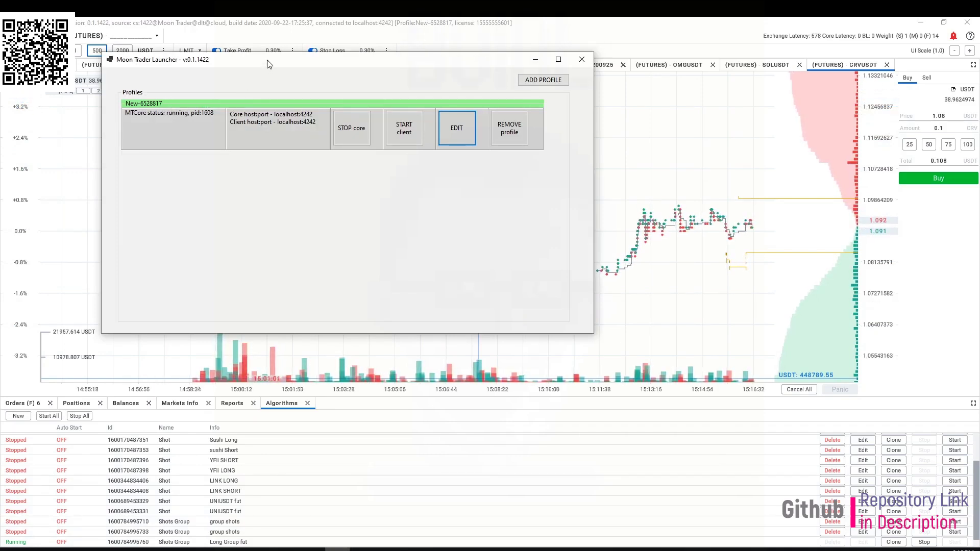
Step: Drag the Moon Trader Launcher window down over the chart
left_click_drag(269, 64, 296, 104)
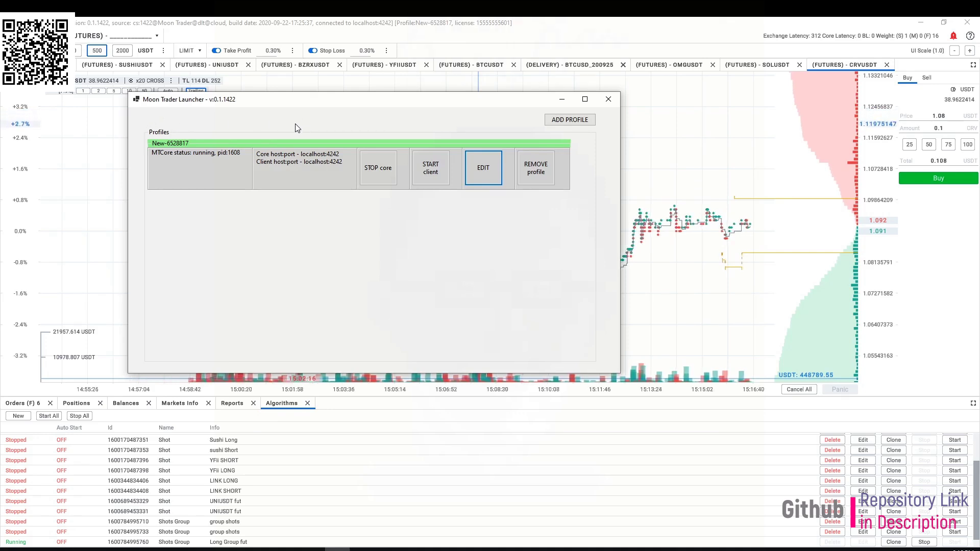
left_click(562, 101)
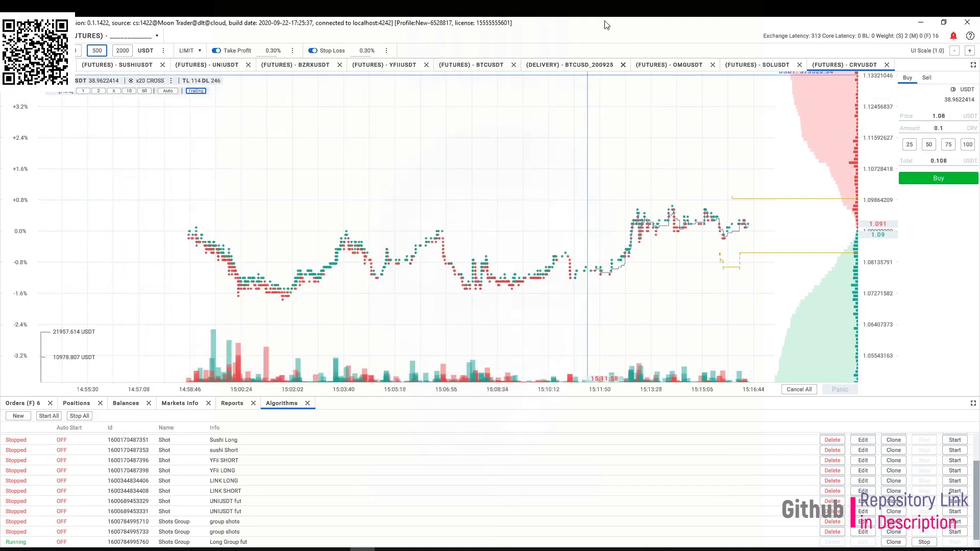